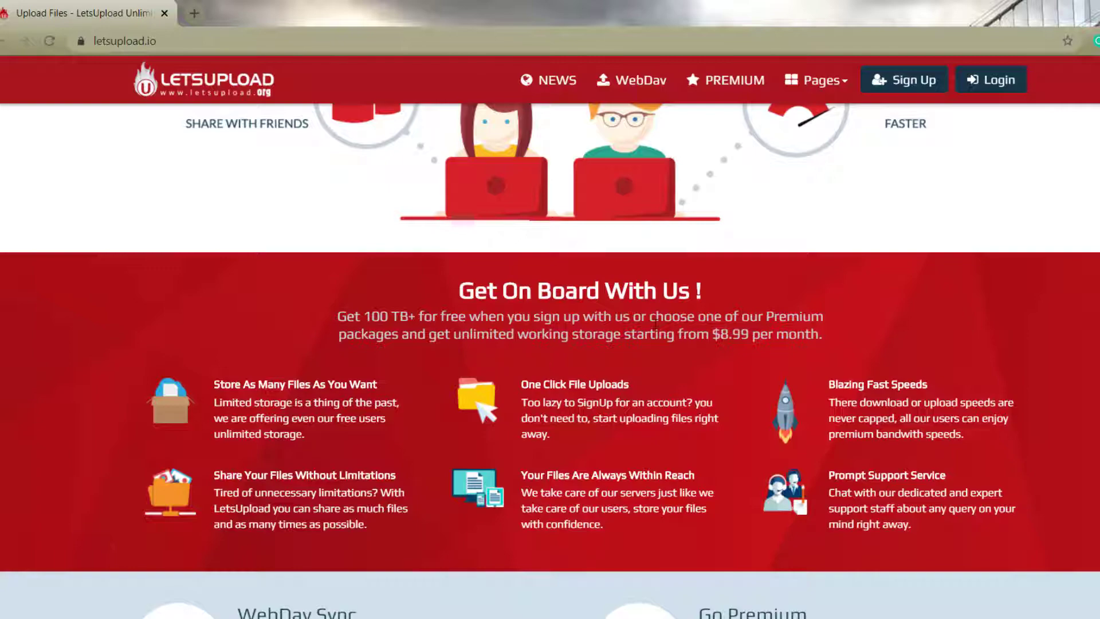
{"action": "scroll", "coordinate": [550, 343], "scroll_direction": "down", "scroll_amount": 4}
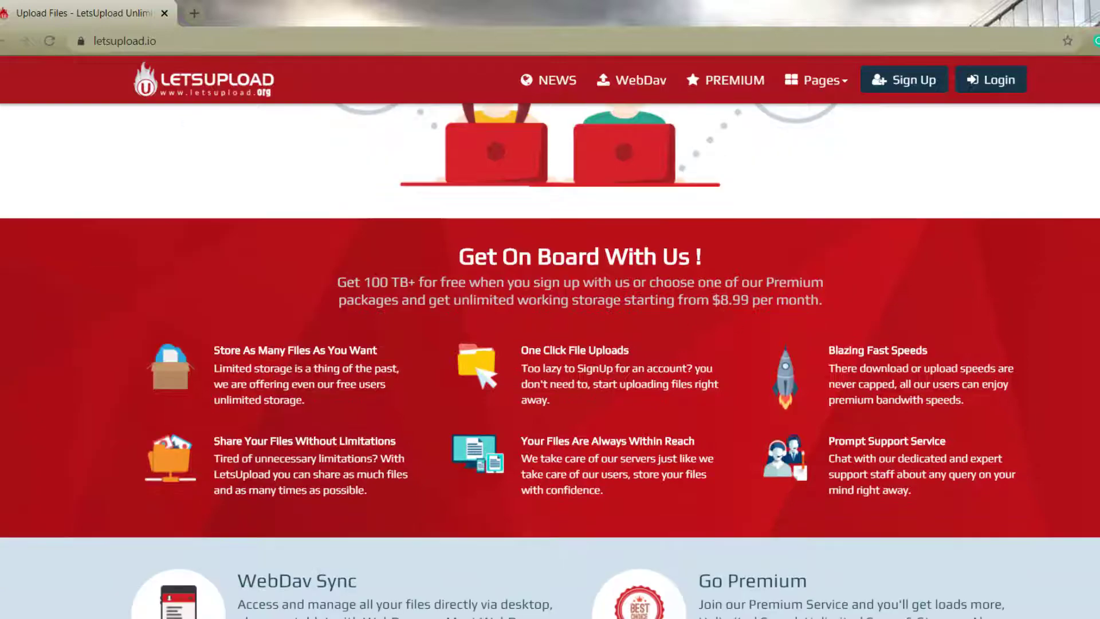
{"action": "scroll", "coordinate": [550, 344], "scroll_direction": "up", "scroll_amount": 6}
{"action": "scroll", "coordinate": [550, 343], "scroll_direction": "up", "scroll_amount": 2}
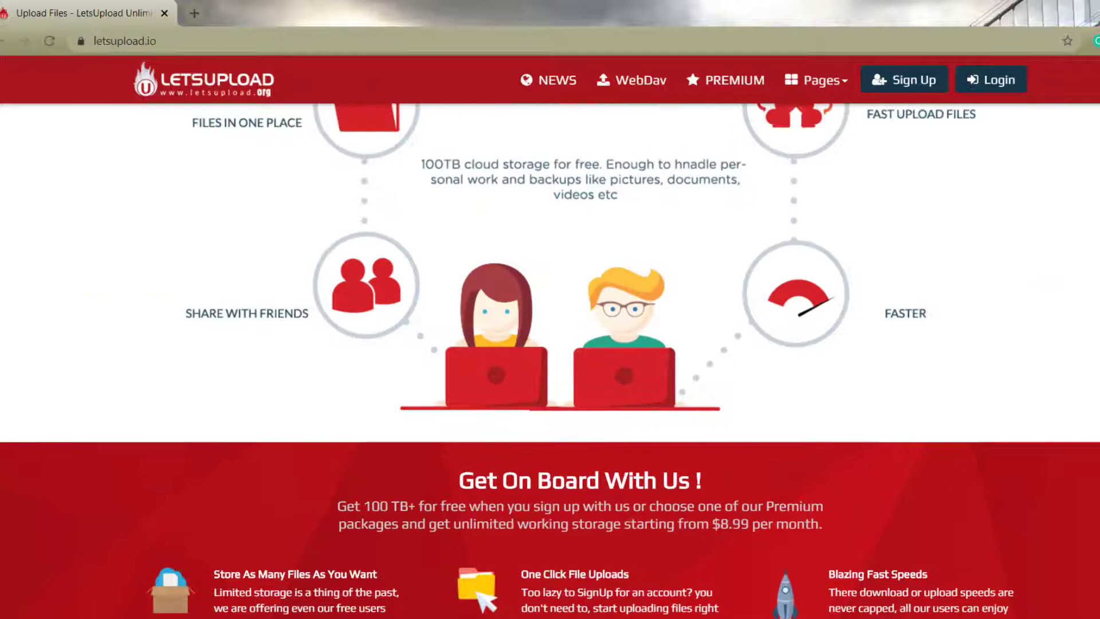
{"action": "scroll", "coordinate": [550, 344], "scroll_direction": "down", "scroll_amount": 2}
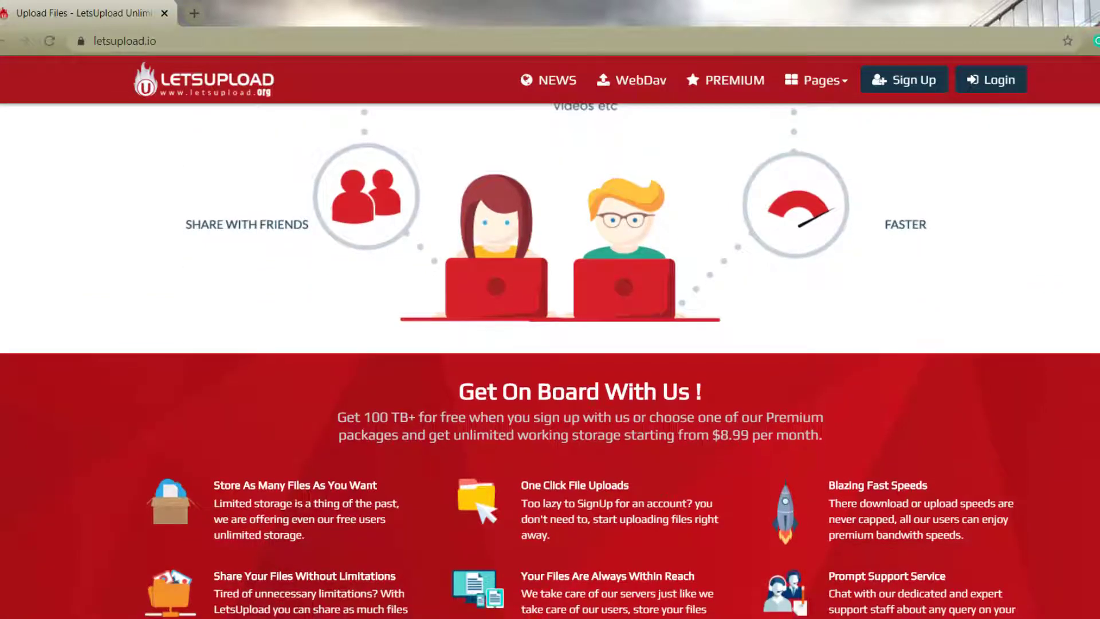
{"action": "scroll", "coordinate": [550, 344], "scroll_direction": "down", "scroll_amount": 5}
{"action": "scroll", "coordinate": [551, 344], "scroll_direction": "up", "scroll_amount": 2}
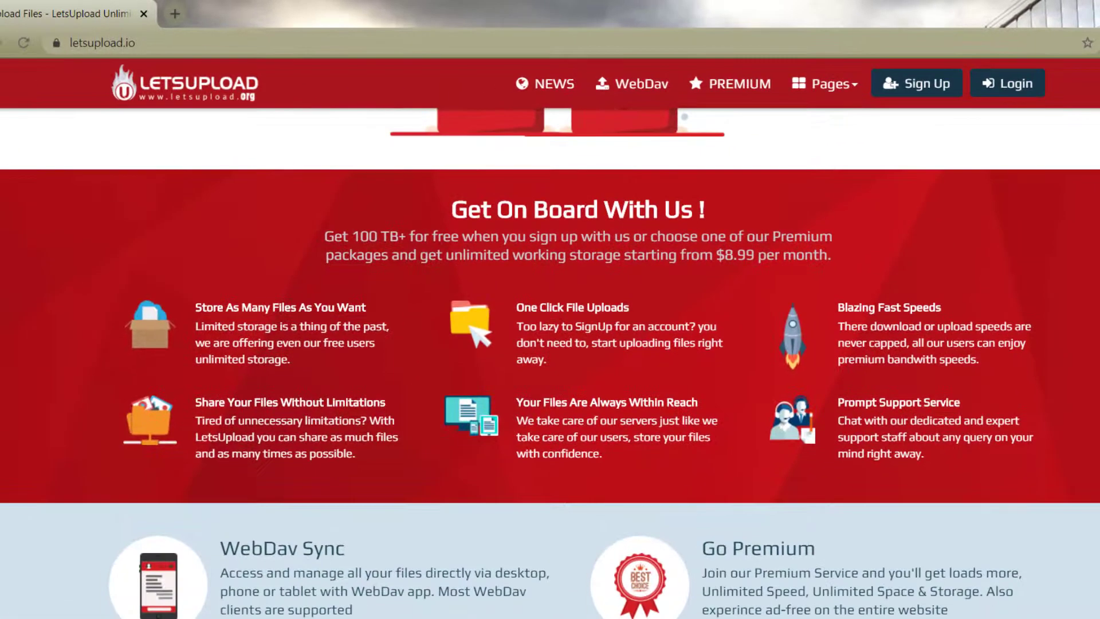
{"action": "scroll", "coordinate": [1006, 344], "scroll_direction": "down", "scroll_amount": 5}
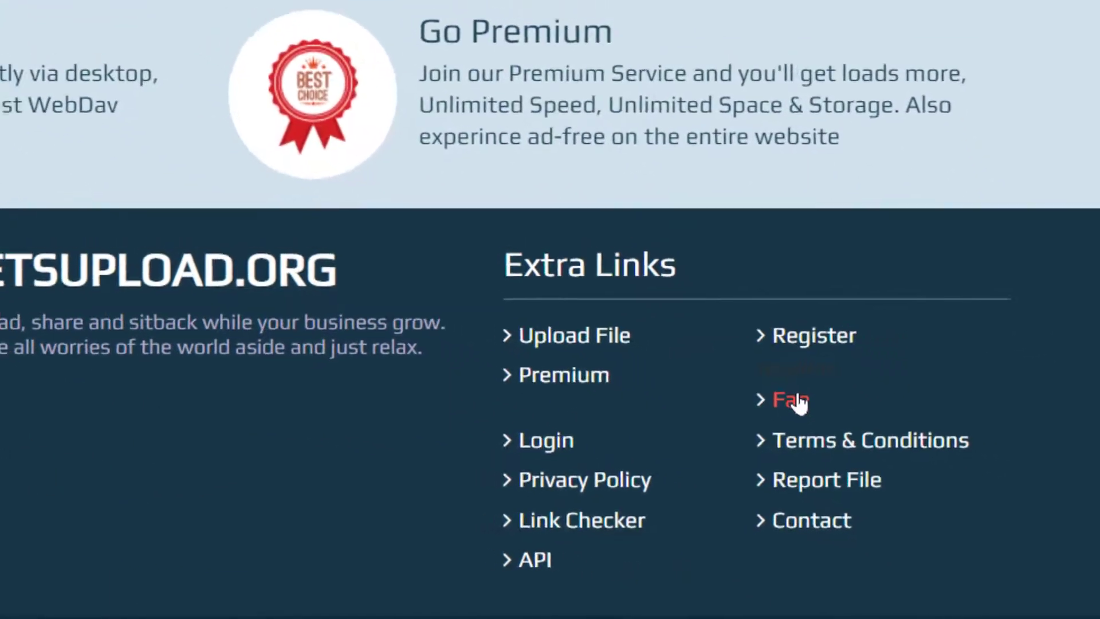
Go to the FAQ page from the footer to read the free-use and file-removal questions
{"action": "left_click", "coordinate": [790, 400]}
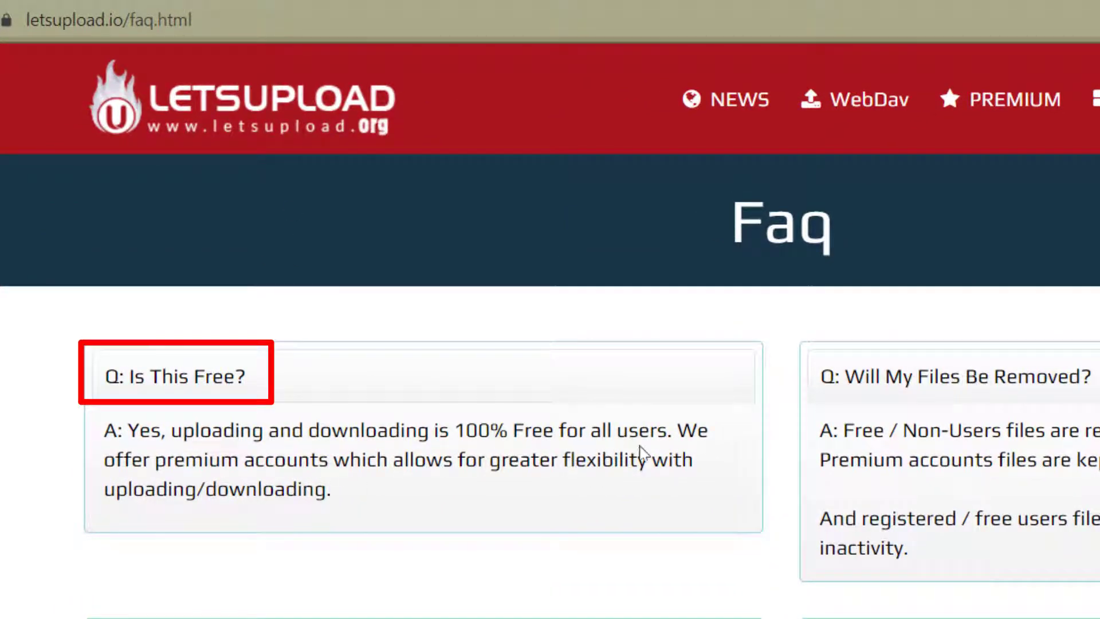
{"action": "scroll", "coordinate": [363, 418], "scroll_direction": "down", "scroll_amount": 3}
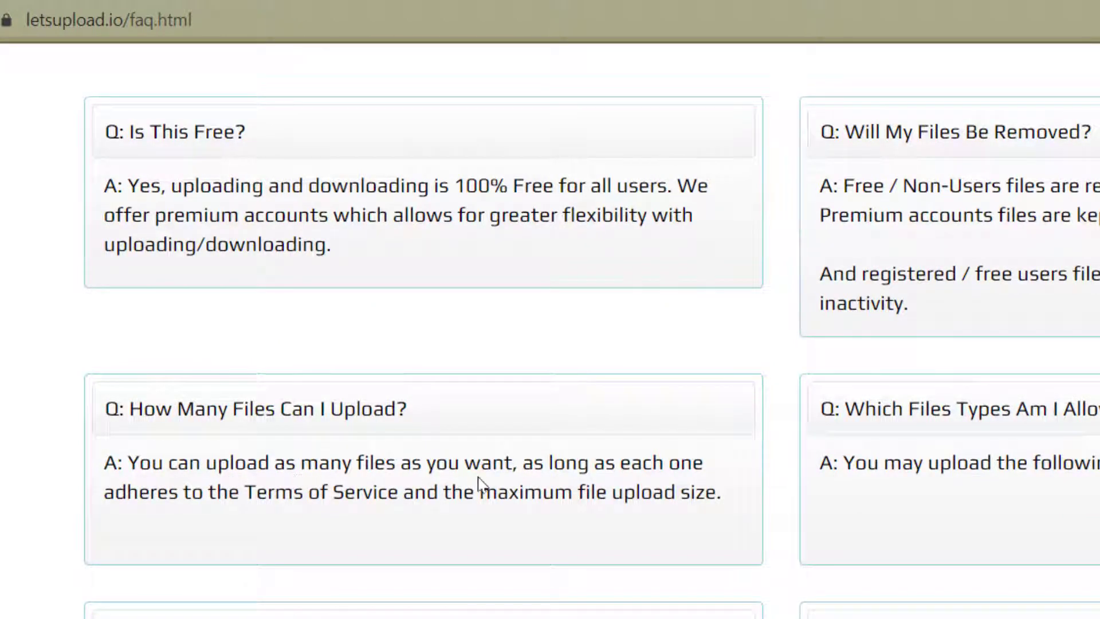
{"action": "scroll", "coordinate": [198, 602], "scroll_direction": "down", "scroll_amount": 3}
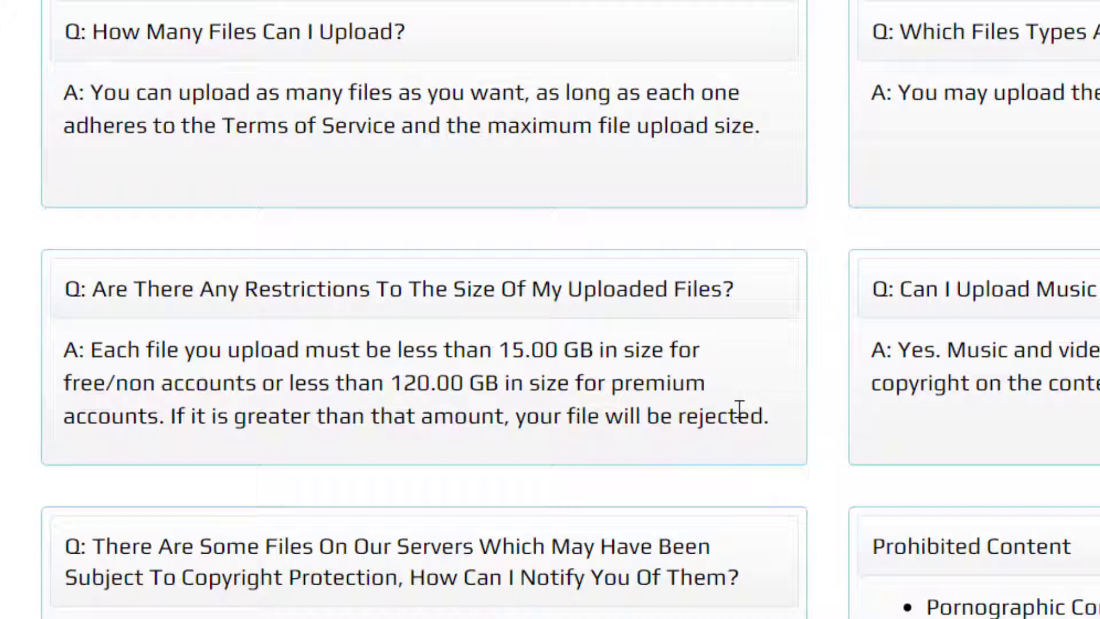
{"action": "scroll", "coordinate": [335, 503], "scroll_direction": "down", "scroll_amount": 3}
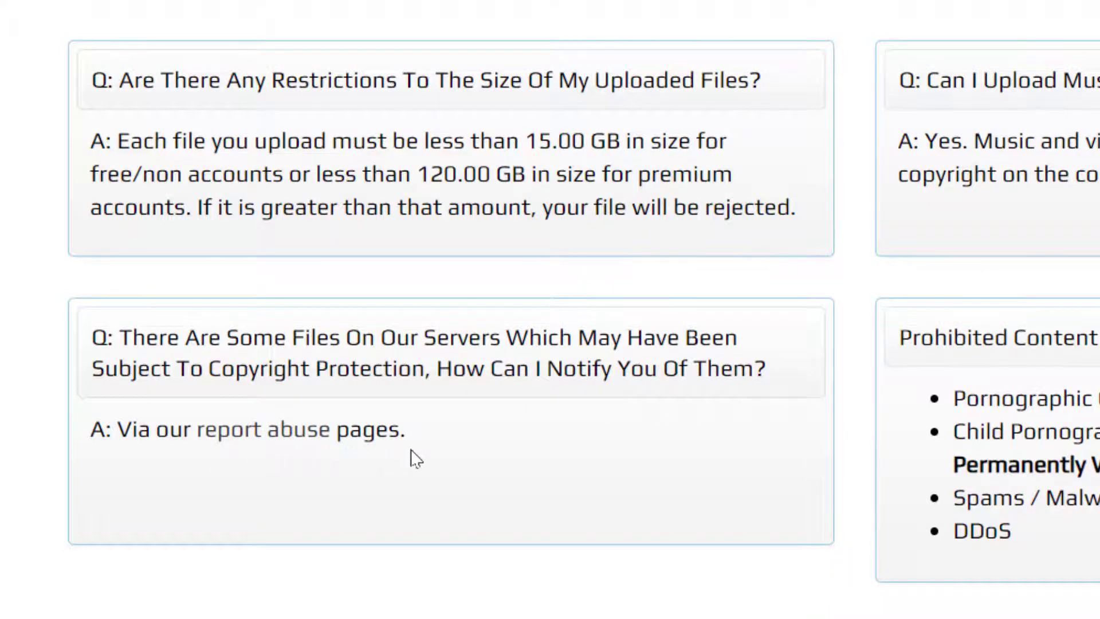
{"action": "scroll", "coordinate": [413, 456], "scroll_direction": "up", "scroll_amount": 5}
{"action": "scroll", "coordinate": [551, 309], "scroll_direction": "up", "scroll_amount": 5}
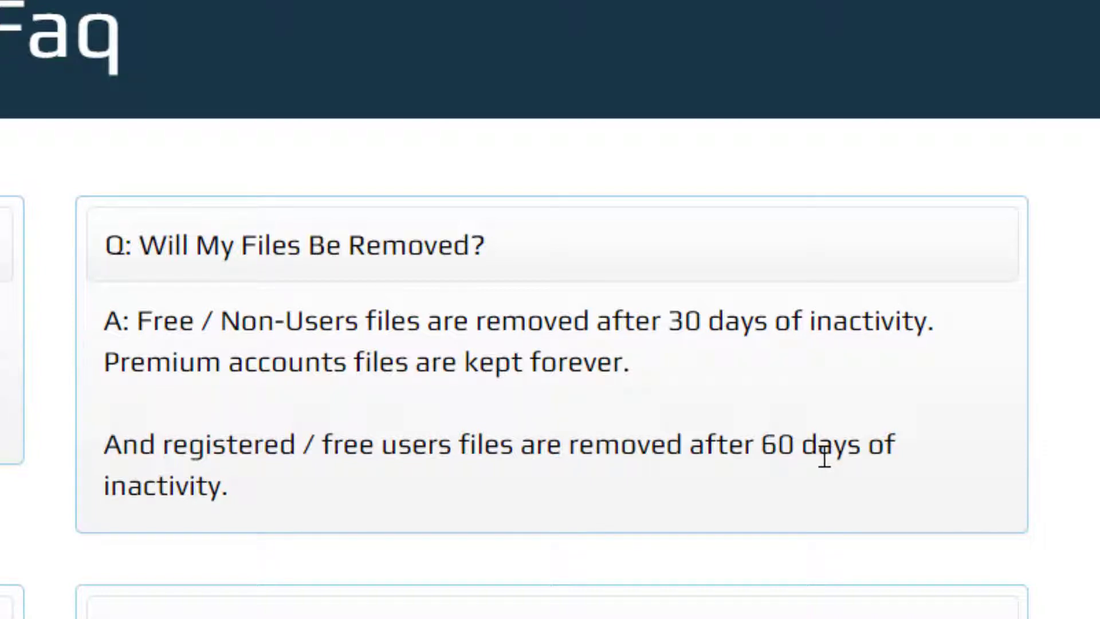
{"action": "scroll", "coordinate": [257, 576], "scroll_direction": "down", "scroll_amount": 4}
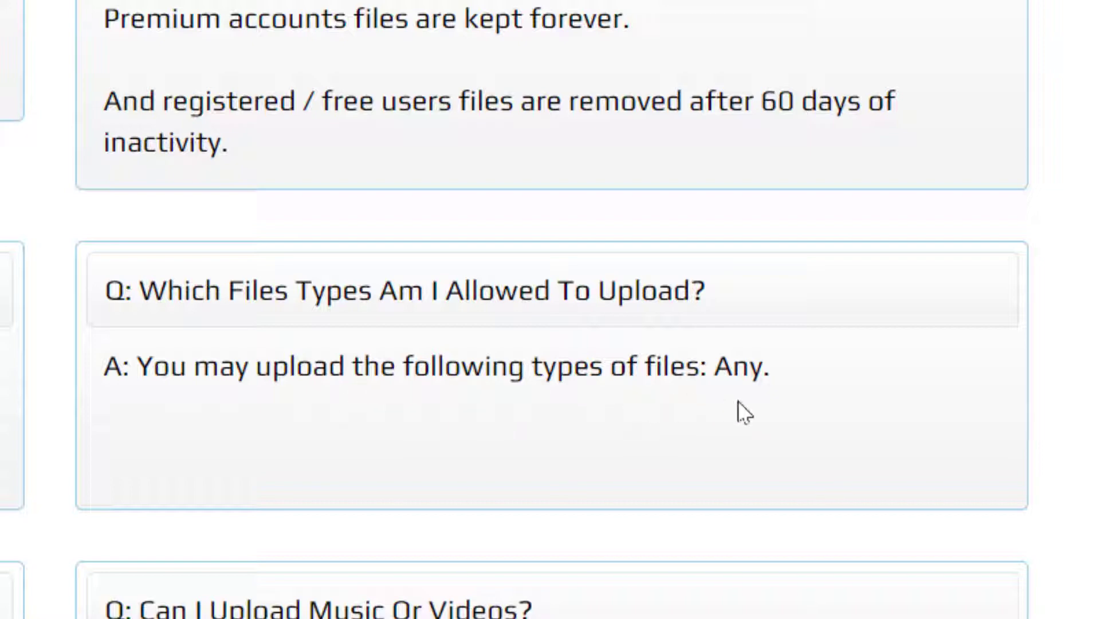
{"action": "scroll", "coordinate": [744, 410], "scroll_direction": "down", "scroll_amount": 4}
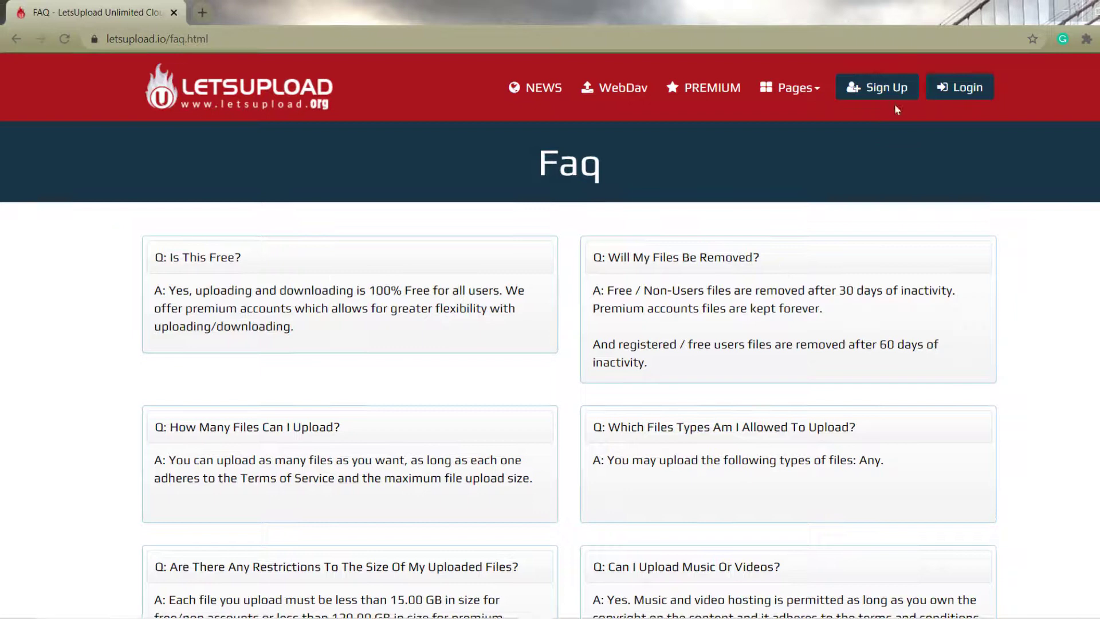
Go to the Register page to create a new LetsUpload account
{"action": "left_click", "coordinate": [892, 93]}
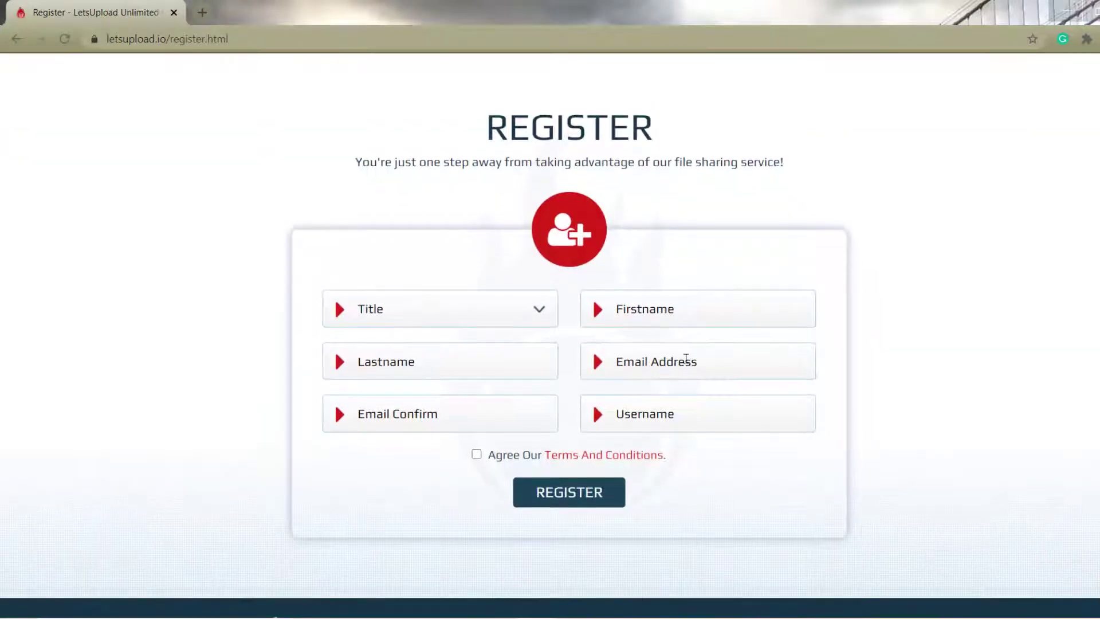
{"action": "scroll", "coordinate": [690, 285], "scroll_direction": "up", "scroll_amount": 2}
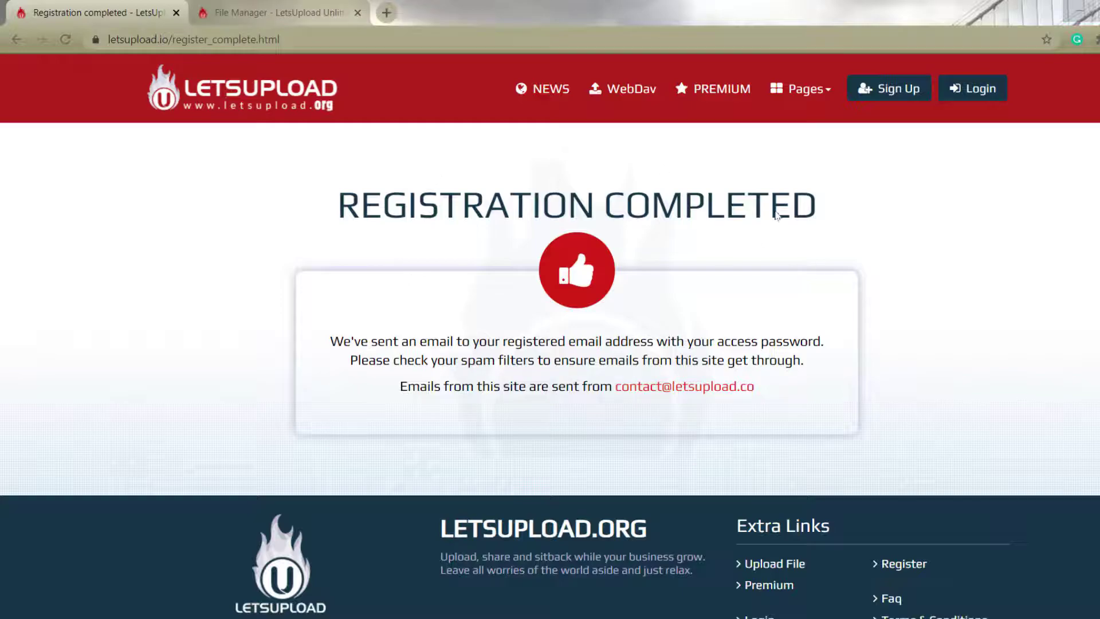
Switch to Lewis's File Manager, whose Your Uploads list holds 0 files
{"action": "left_click", "coordinate": [256, 12]}
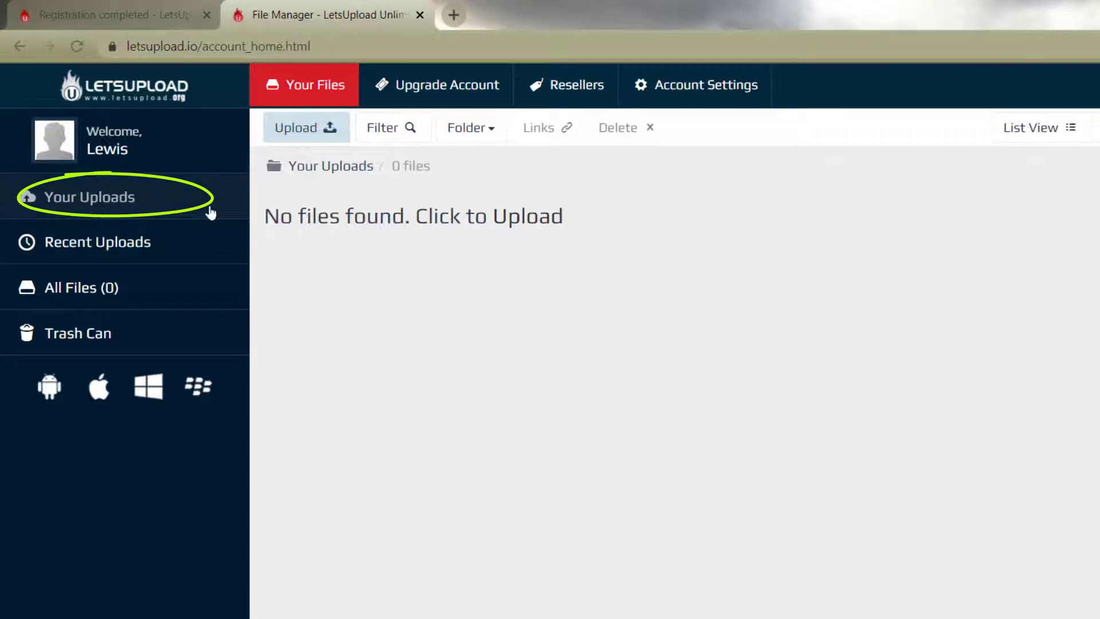
View the file upload dialog's browse option, then show Account Details with unlimited available storage
{"action": "left_click", "coordinate": [327, 132]}
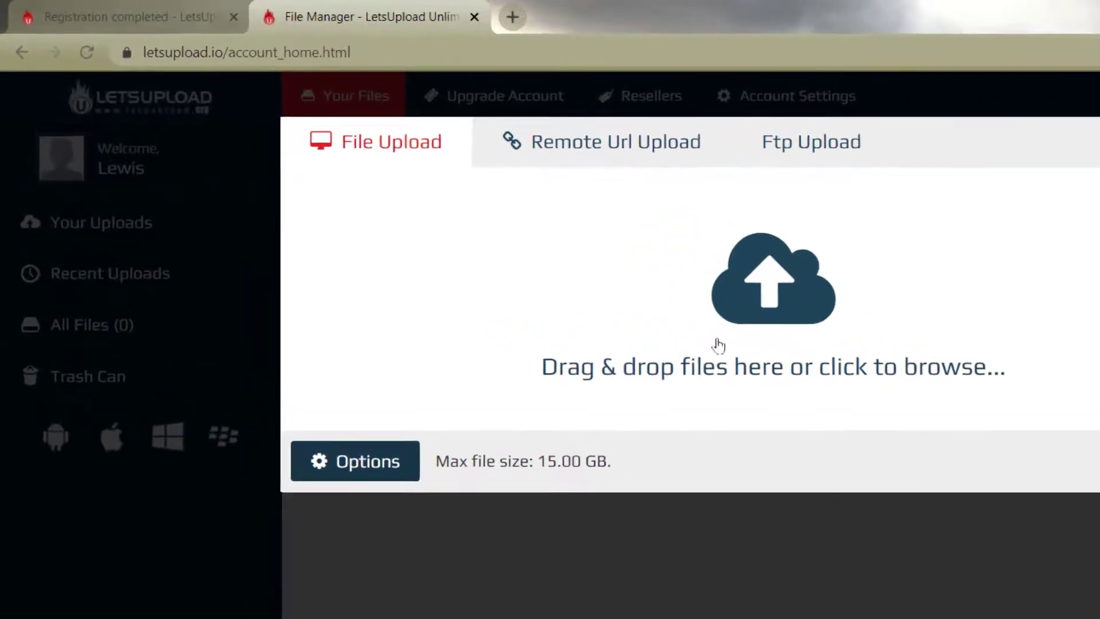
{"action": "left_click", "coordinate": [769, 295]}
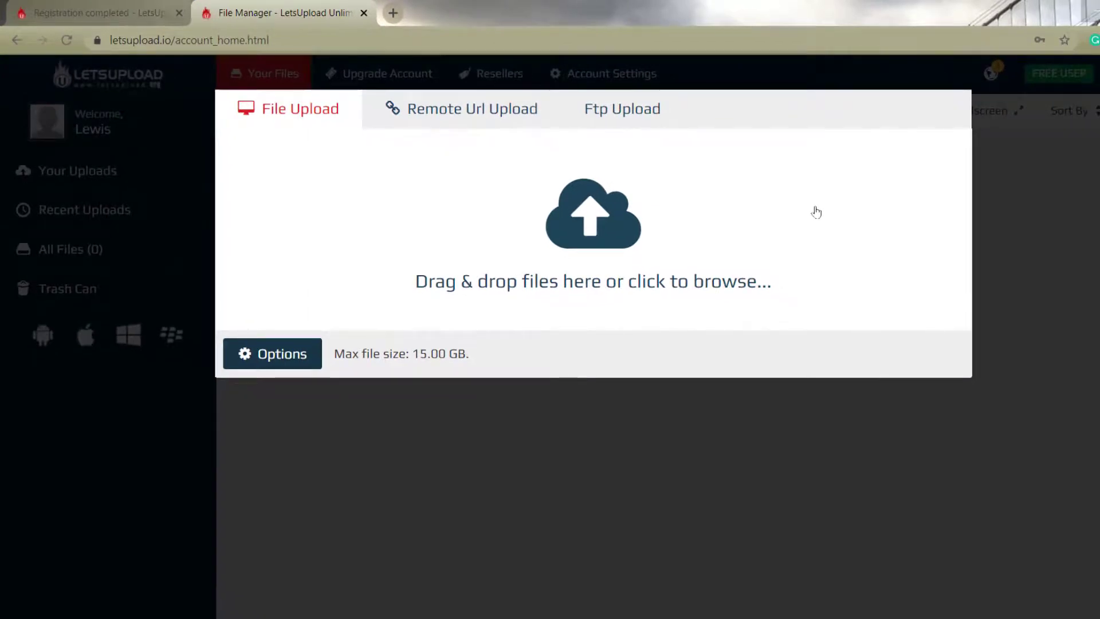
{"action": "left_click", "coordinate": [1066, 299]}
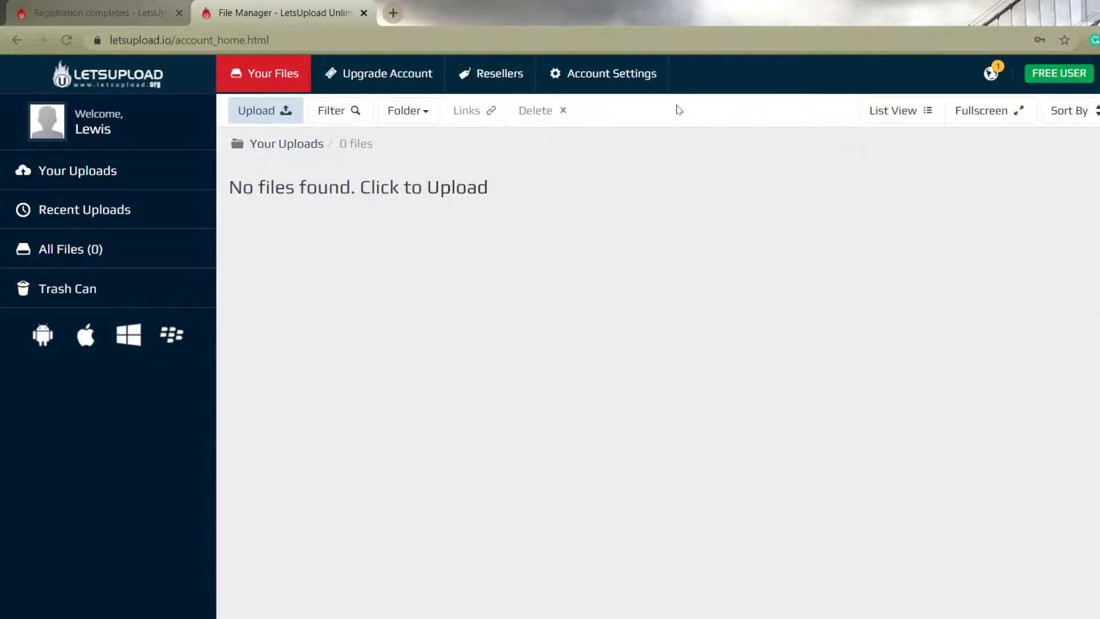
{"action": "left_click", "coordinate": [611, 72]}
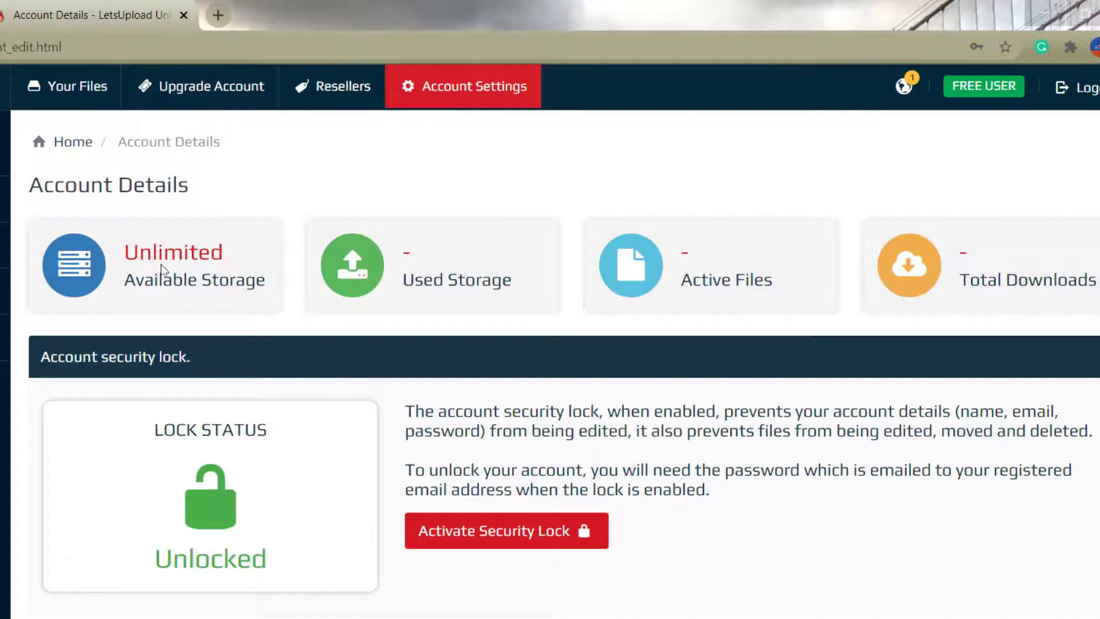
{"action": "scroll", "coordinate": [161, 264], "scroll_direction": "down", "scroll_amount": 4}
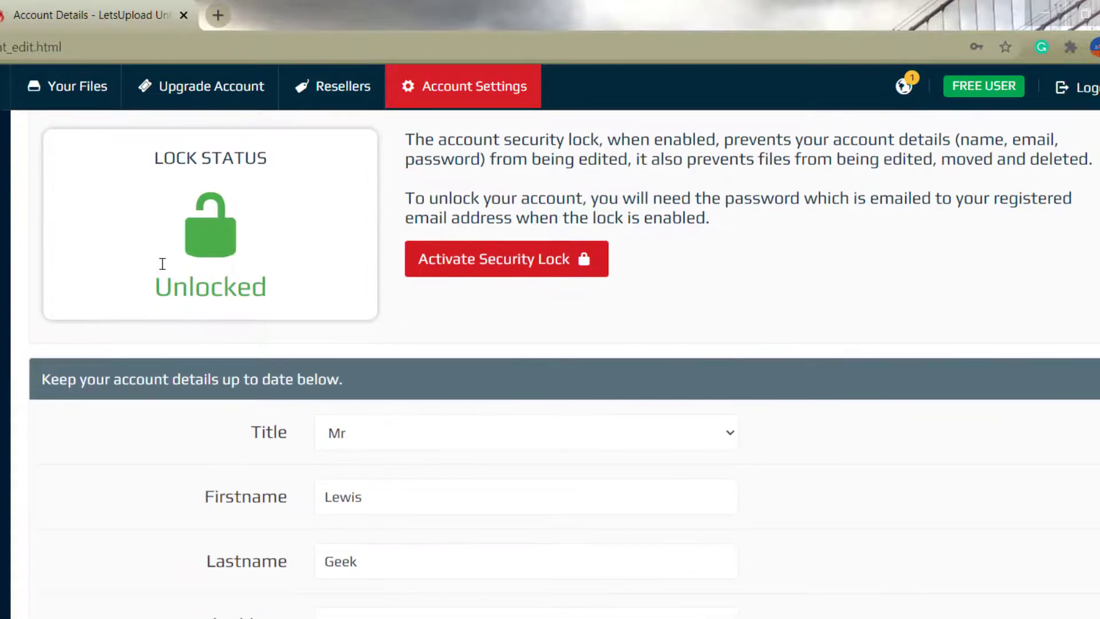
{"action": "scroll", "coordinate": [161, 263], "scroll_direction": "up", "scroll_amount": 4}
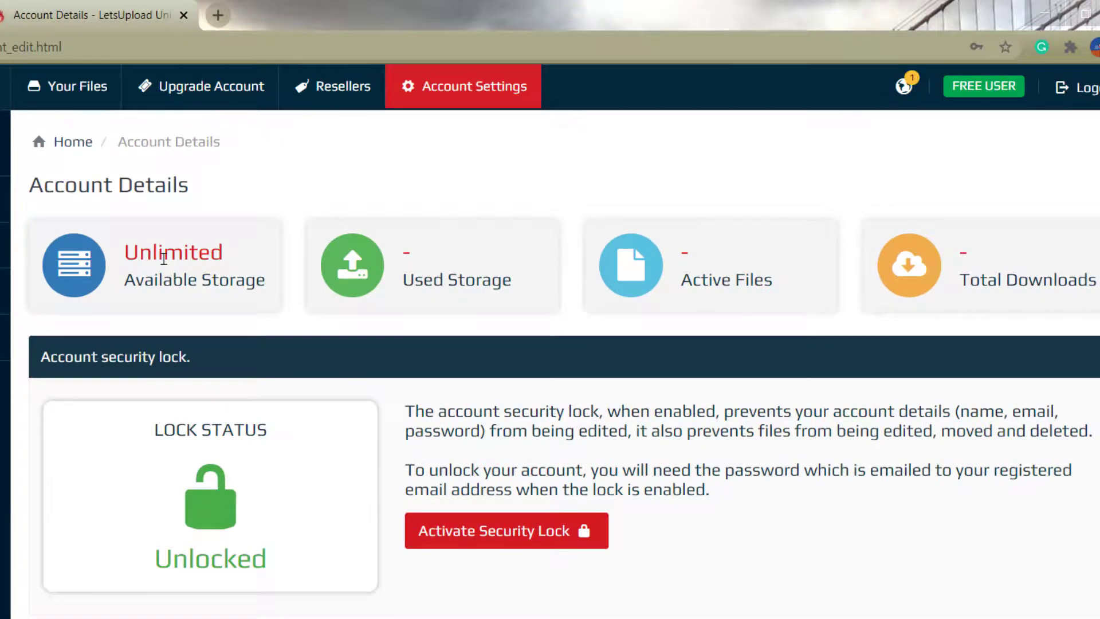